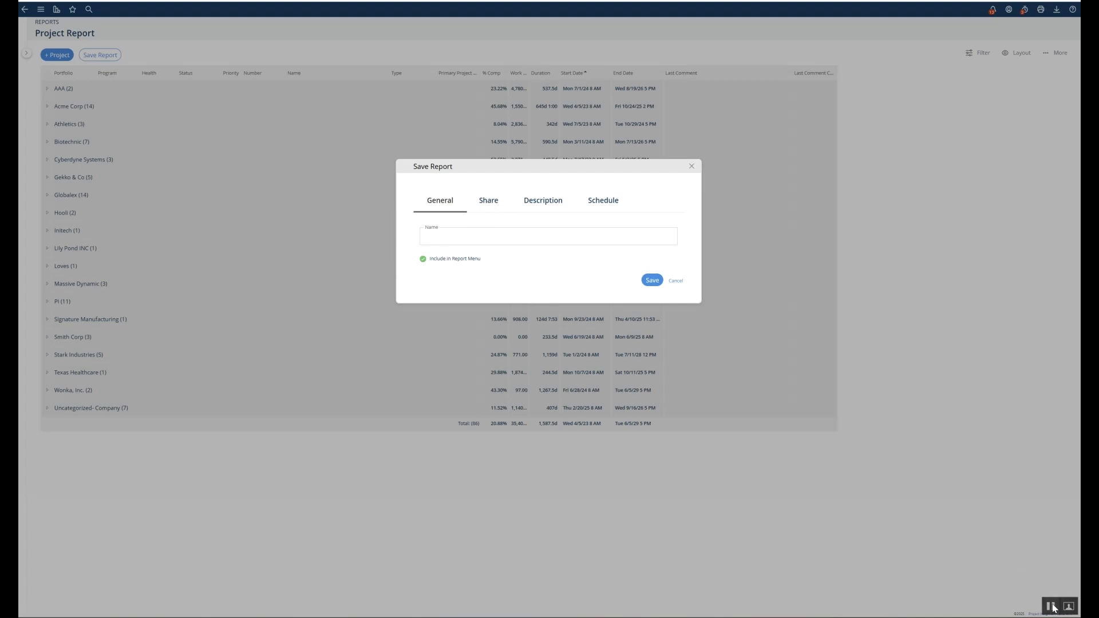
# Add one Marketing department user to the report's share list, then return to General settings
pyautogui.click(489, 207)
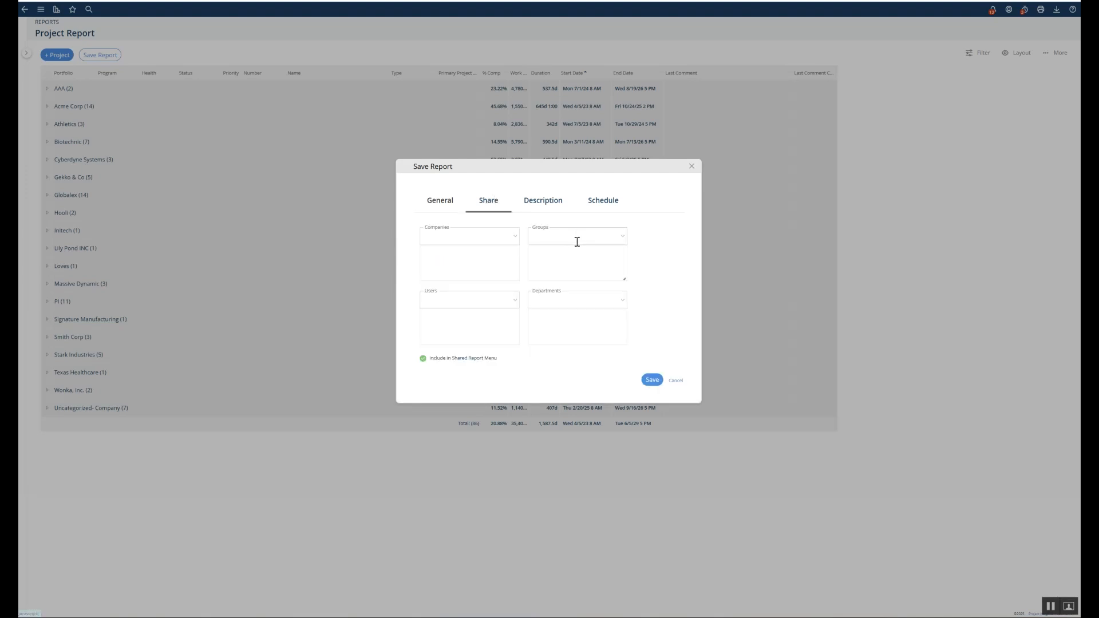
pyautogui.click(472, 297)
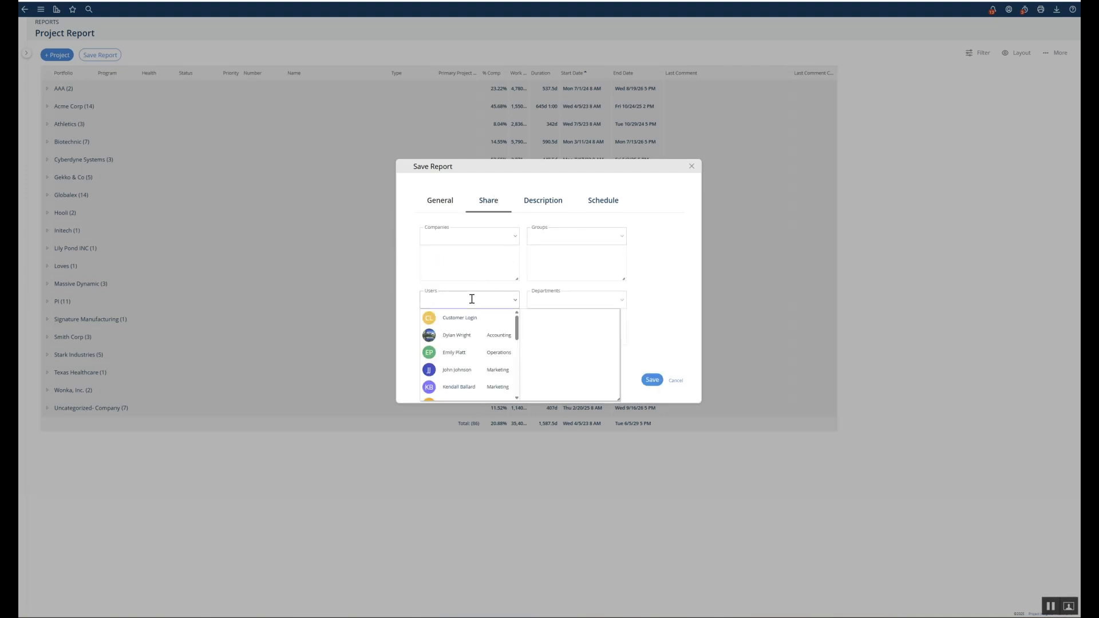
pyautogui.scroll(-1, 468, 332)
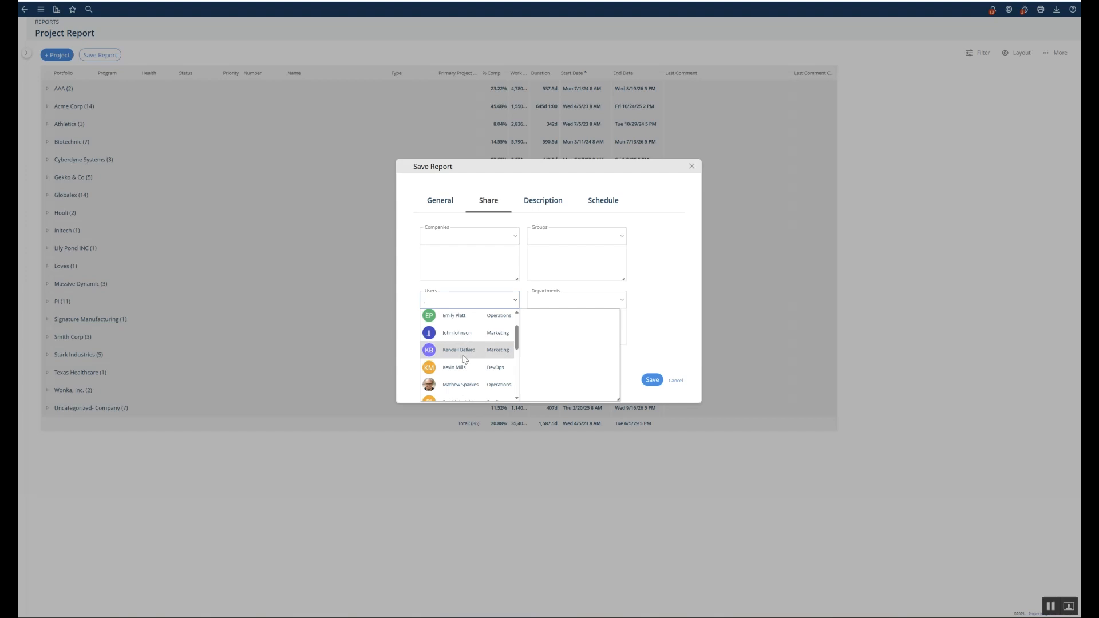
pyautogui.click(460, 353)
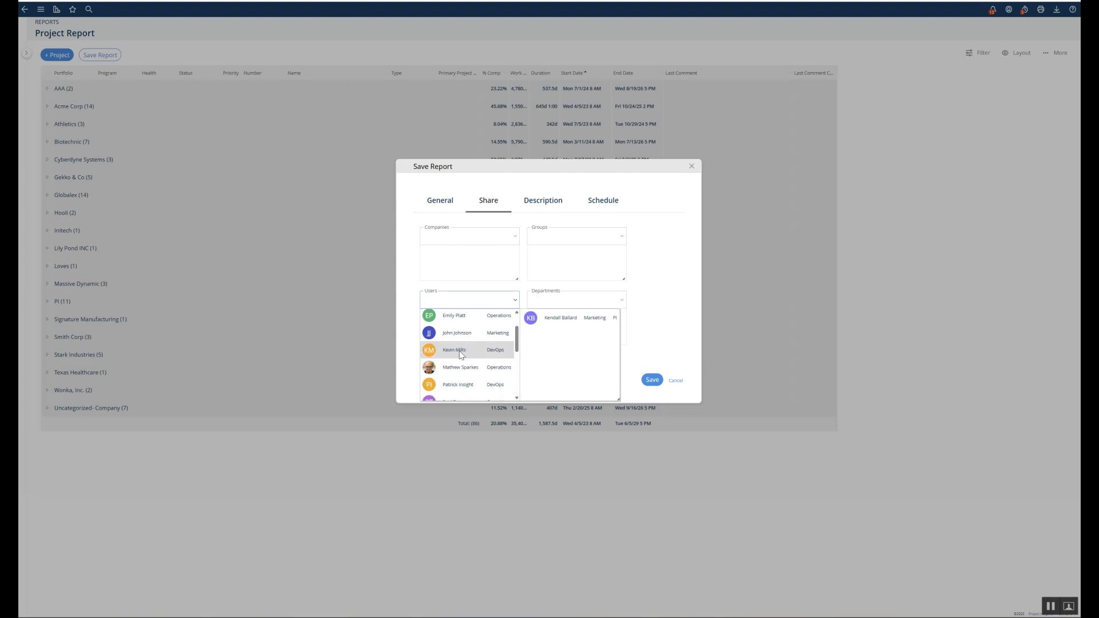
pyautogui.click(651, 382)
pyautogui.click(441, 202)
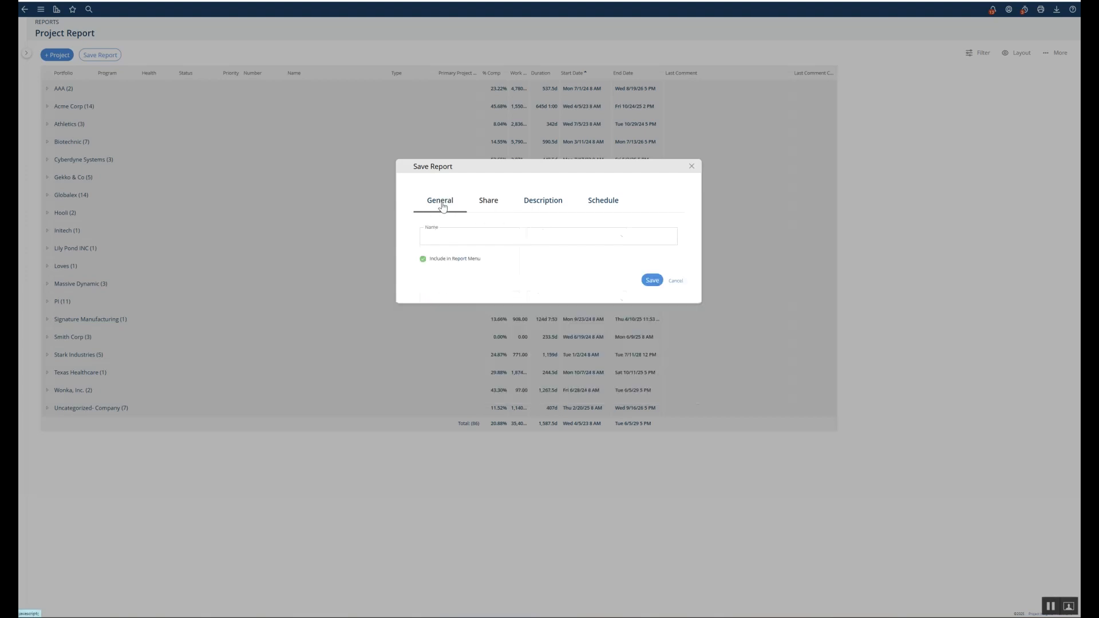
# Name the report 'Active Projects - Internal', save it, and dismiss the confirmation
pyautogui.click(453, 239)
pyautogui.write('Active Projects')
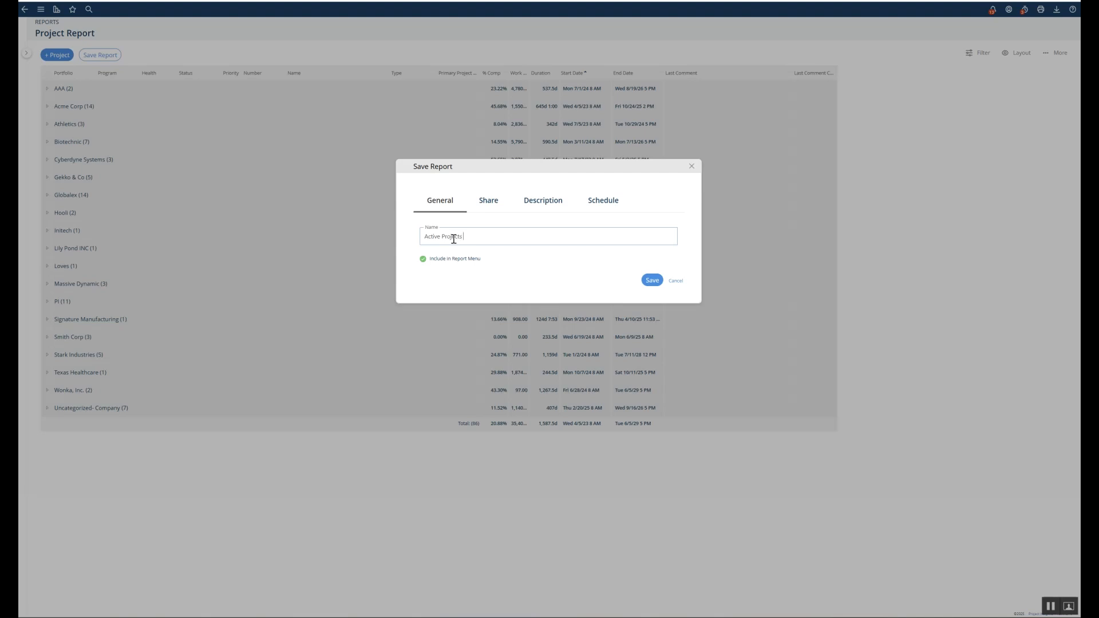
pyautogui.write('- Internal')
pyautogui.click(649, 283)
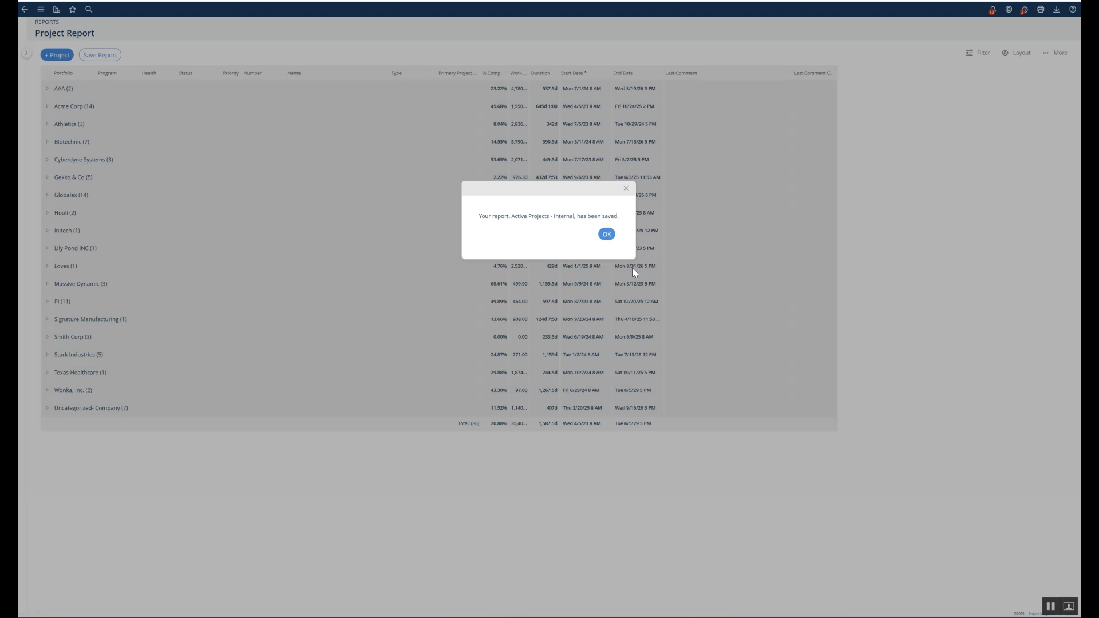
pyautogui.click(605, 236)
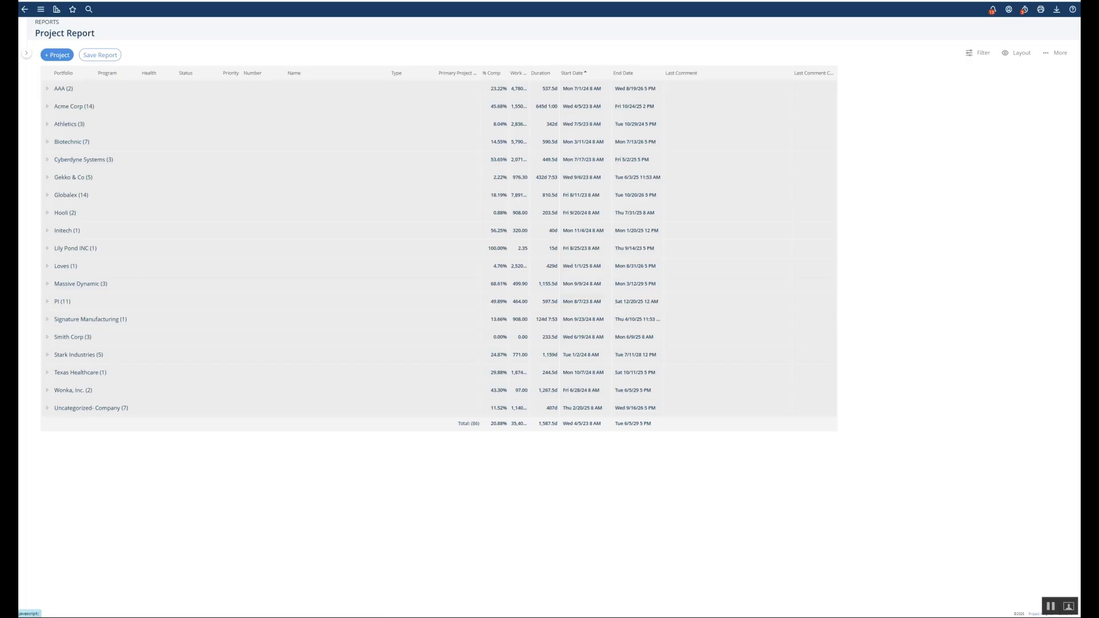
# Switch to the shared user's home view and show the Project Reports list containing Active Projects - Internal
pyautogui.click(57, 10)
pyautogui.click(1049, 605)
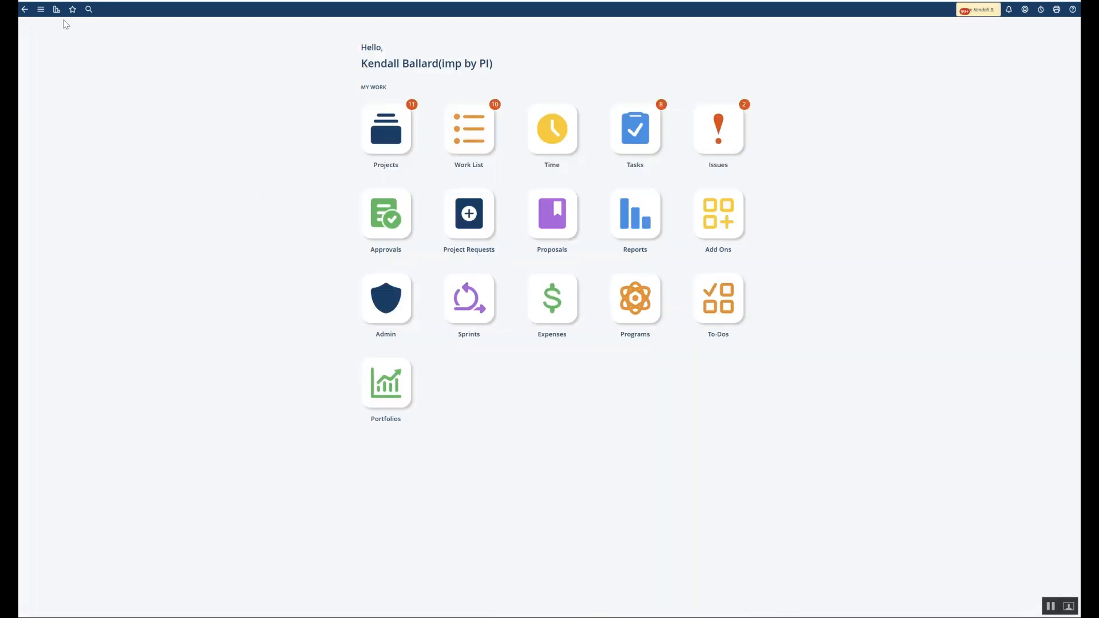
pyautogui.click(56, 10)
pyautogui.moveTo(67, 56)
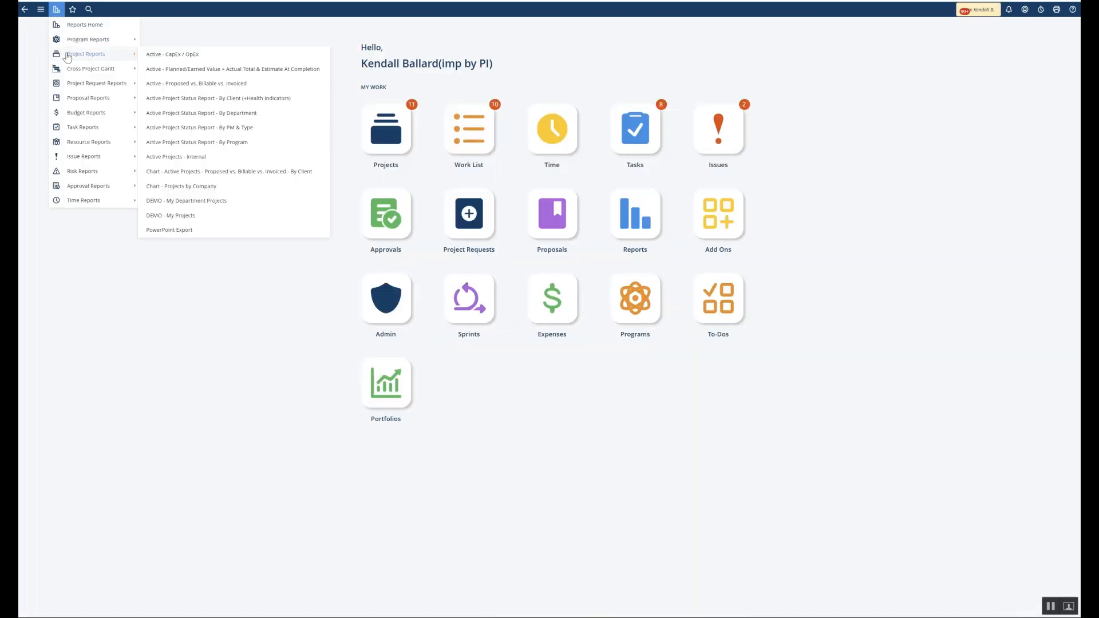
# Open the Active Projects - Internal report with its Filters & Settings showing
pyautogui.click(167, 158)
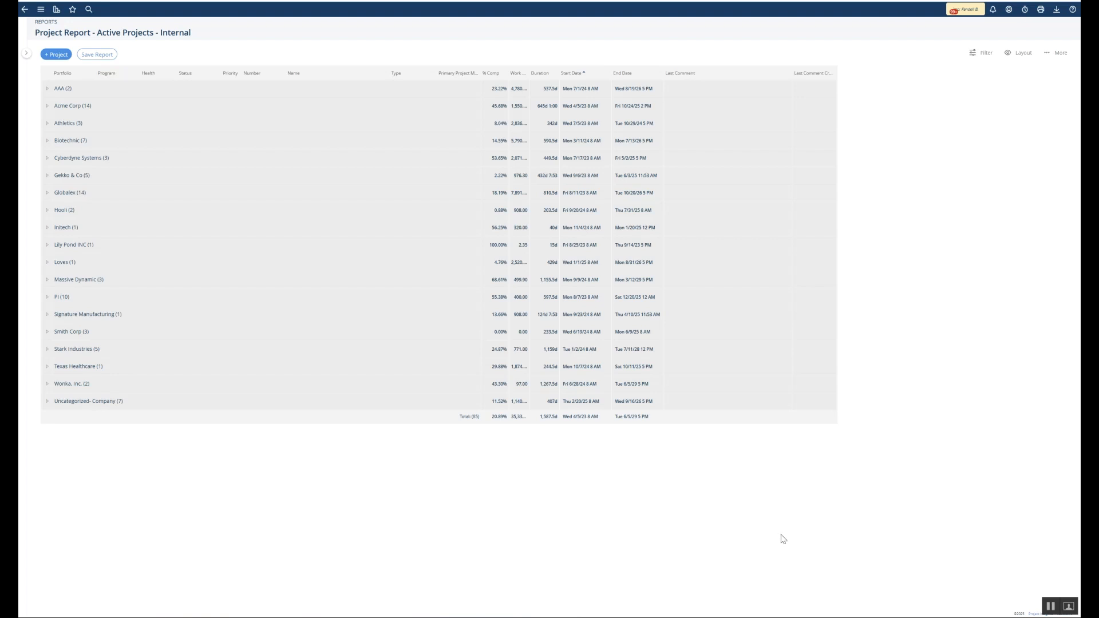
pyautogui.click(983, 57)
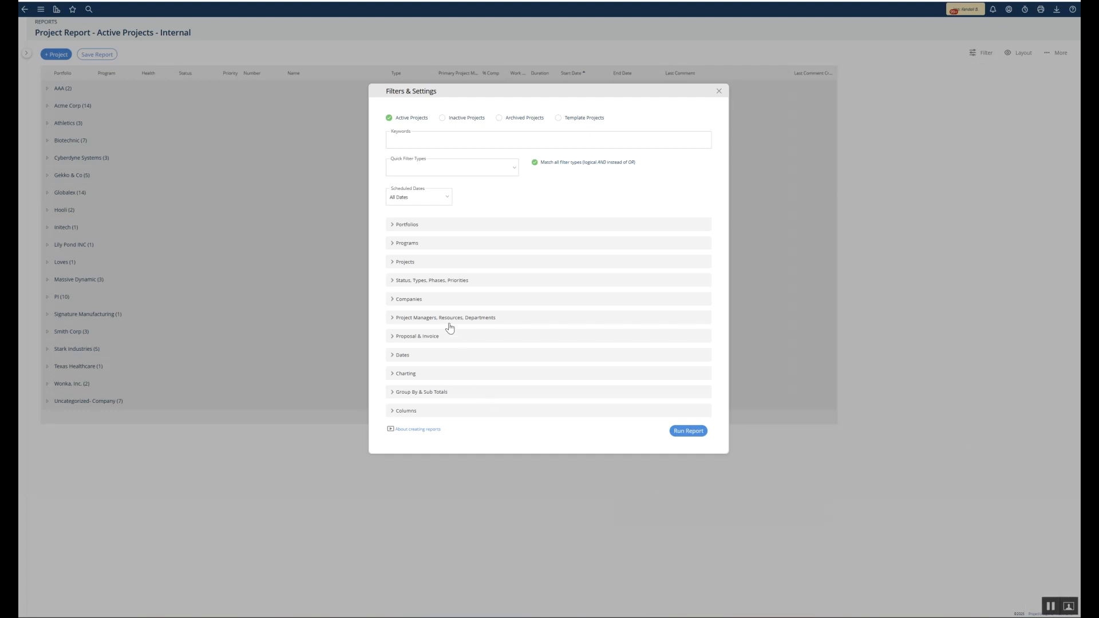
# Filter the report to Customer project type and run it, leaving 22 projects
pyautogui.click(392, 282)
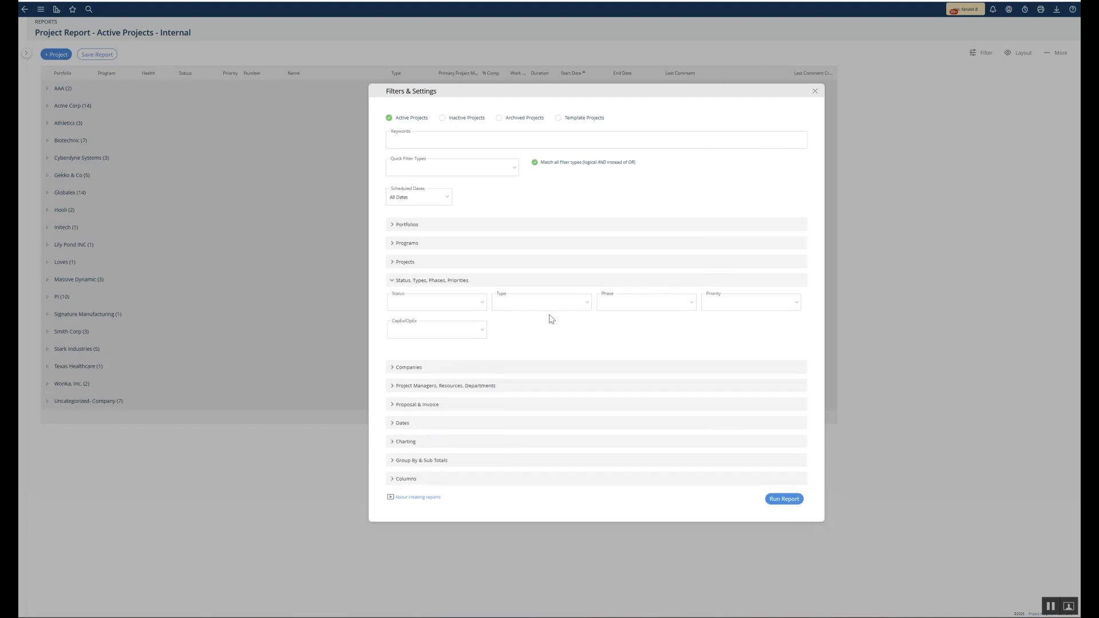
pyautogui.click(588, 308)
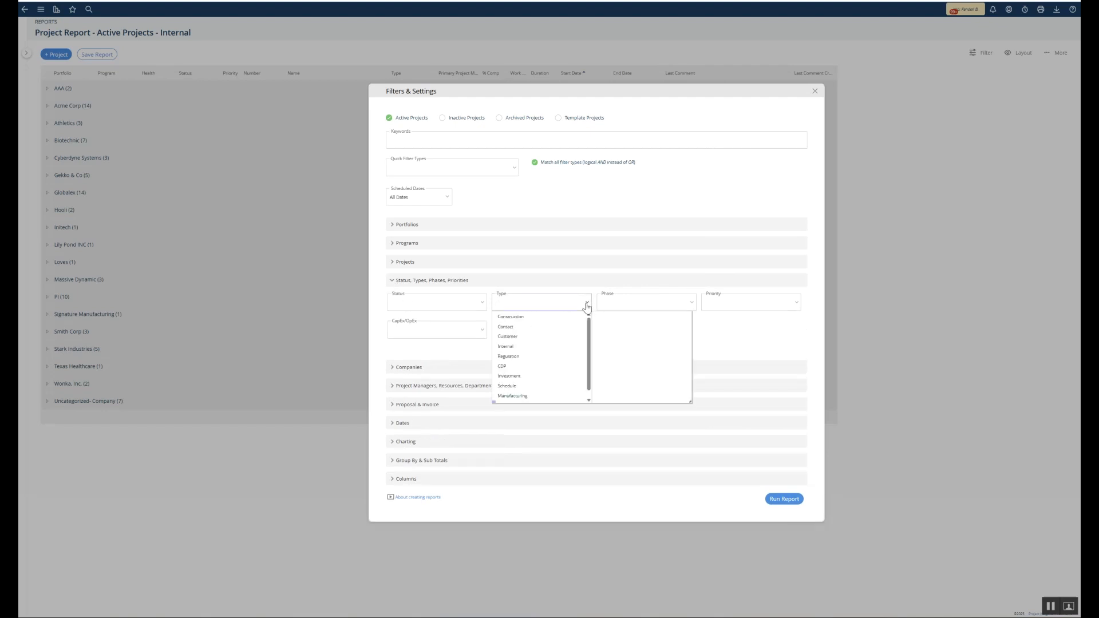
pyautogui.click(521, 337)
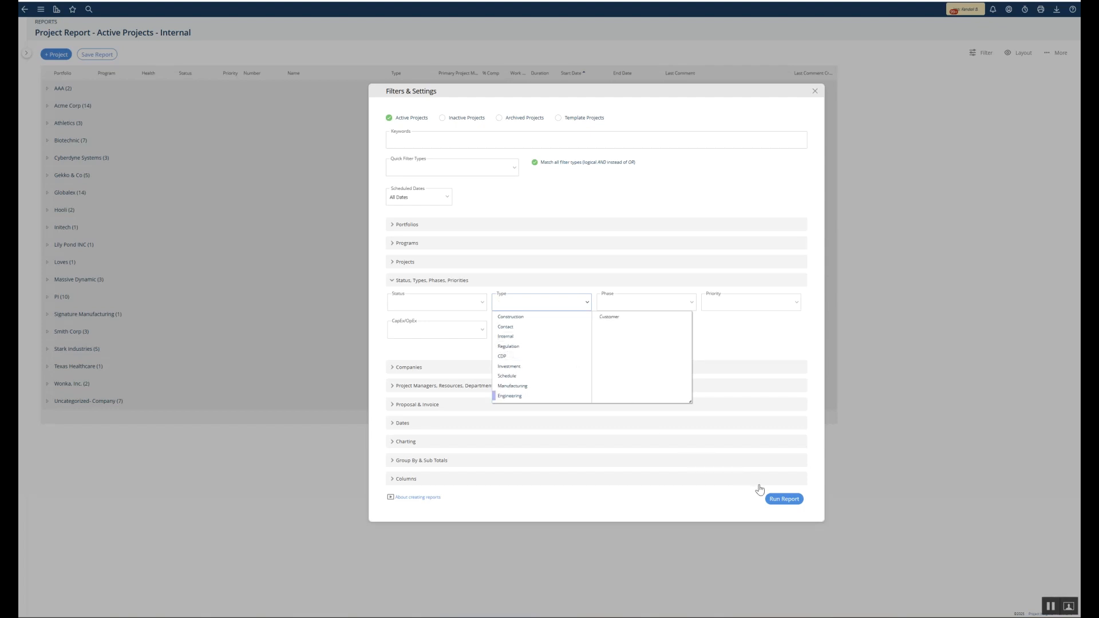
pyautogui.moveTo(783, 502)
pyautogui.click(782, 502)
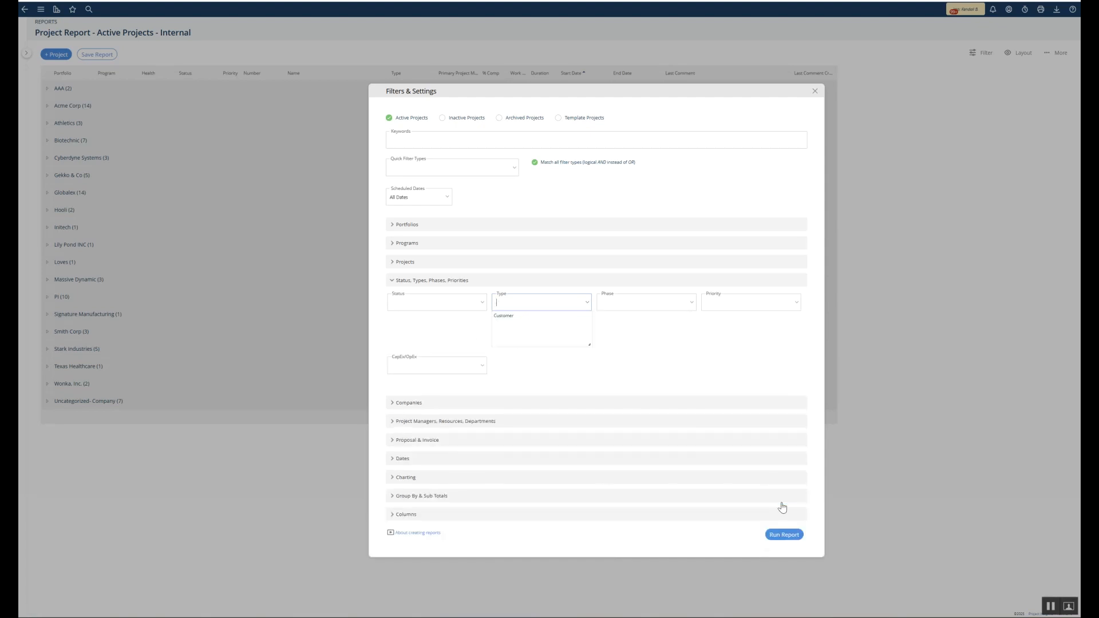
pyautogui.click(777, 534)
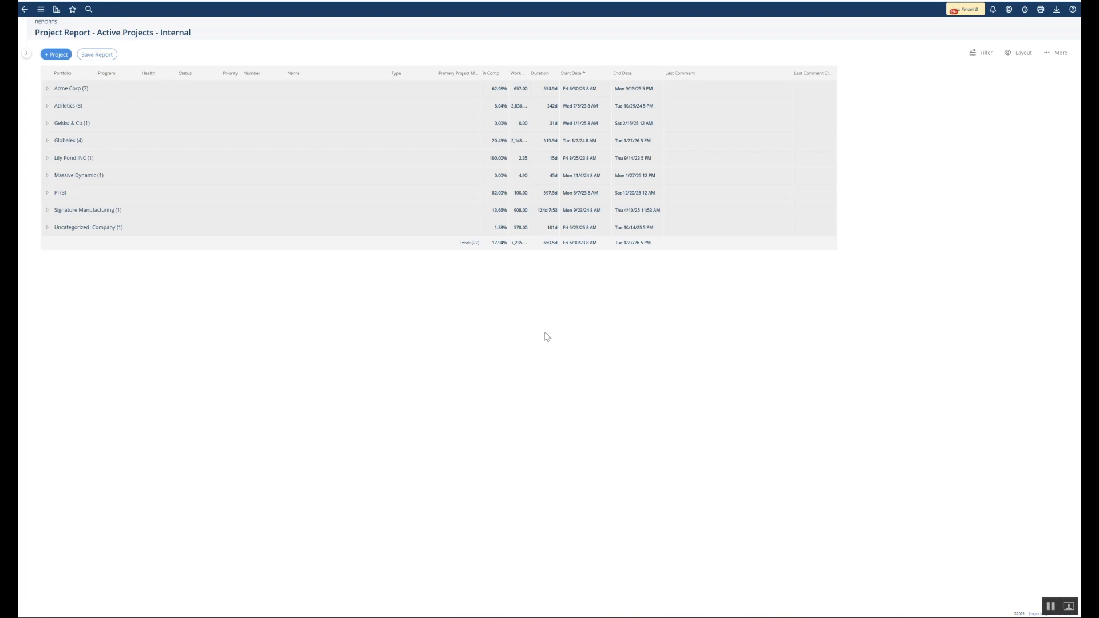
# Open the Save Report dialog for the Customer-filtered report
pyautogui.click(98, 56)
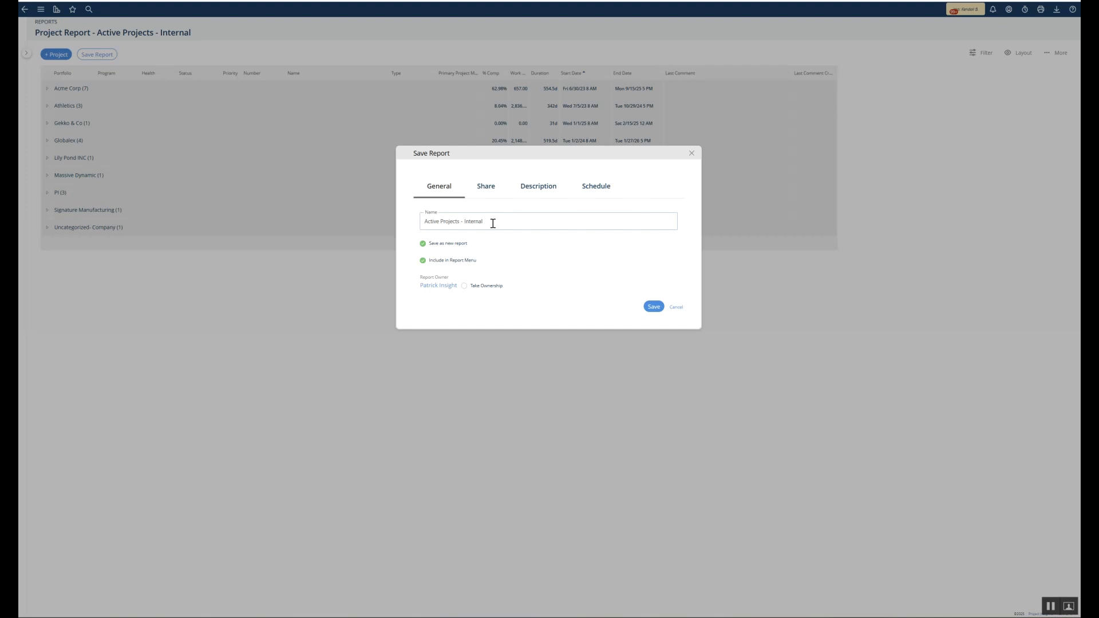
# Overwrite the existing report as 'Active Projects - Customer' with ownership taken, confirming the save
pyautogui.click(423, 245)
pyautogui.moveTo(486, 223); pyautogui.dragTo(464, 223)
pyautogui.write('Customer')
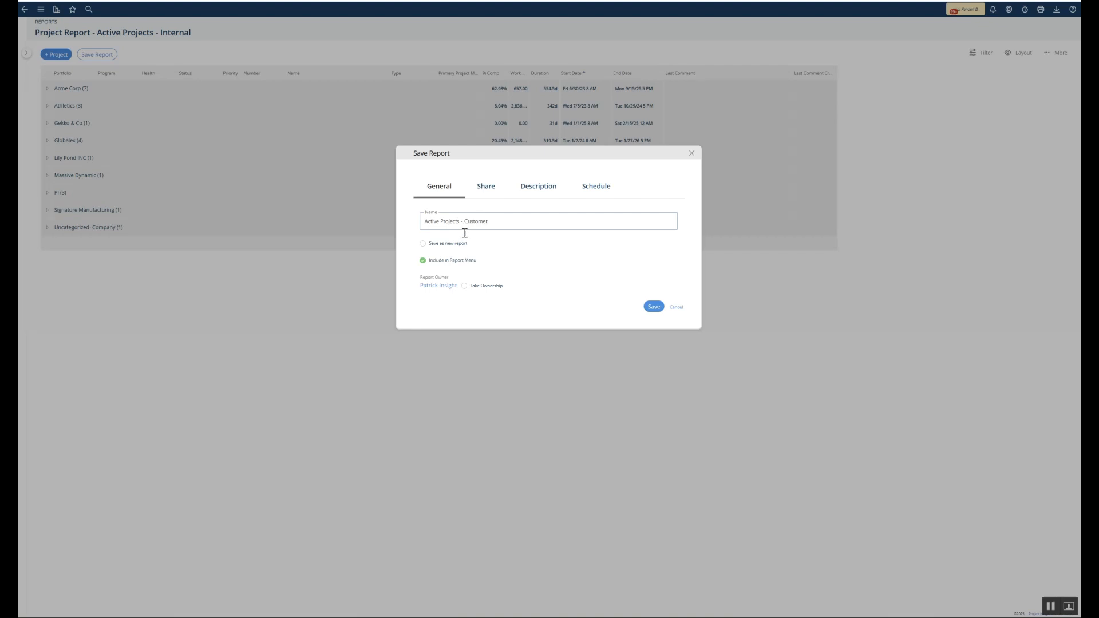
pyautogui.click(423, 245)
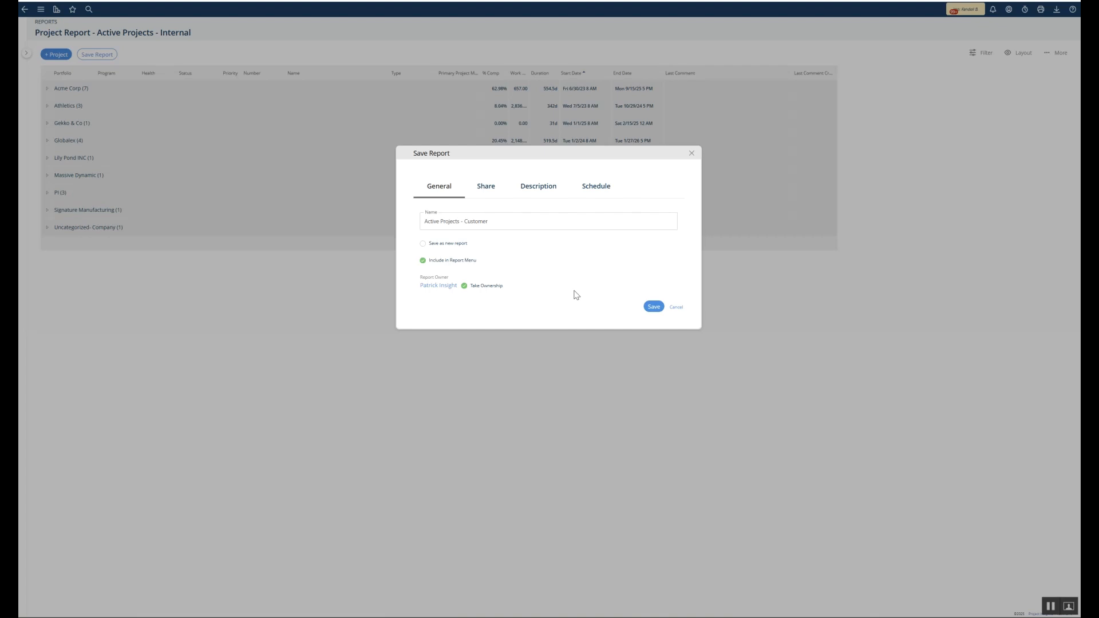
pyautogui.click(654, 307)
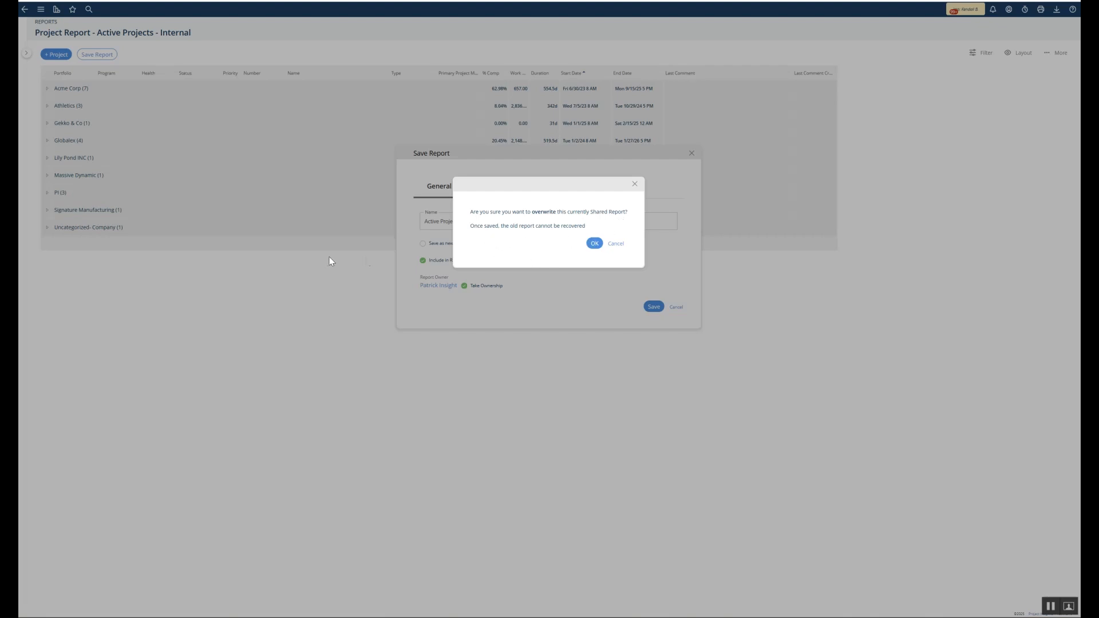
pyautogui.click(595, 243)
pyautogui.click(603, 233)
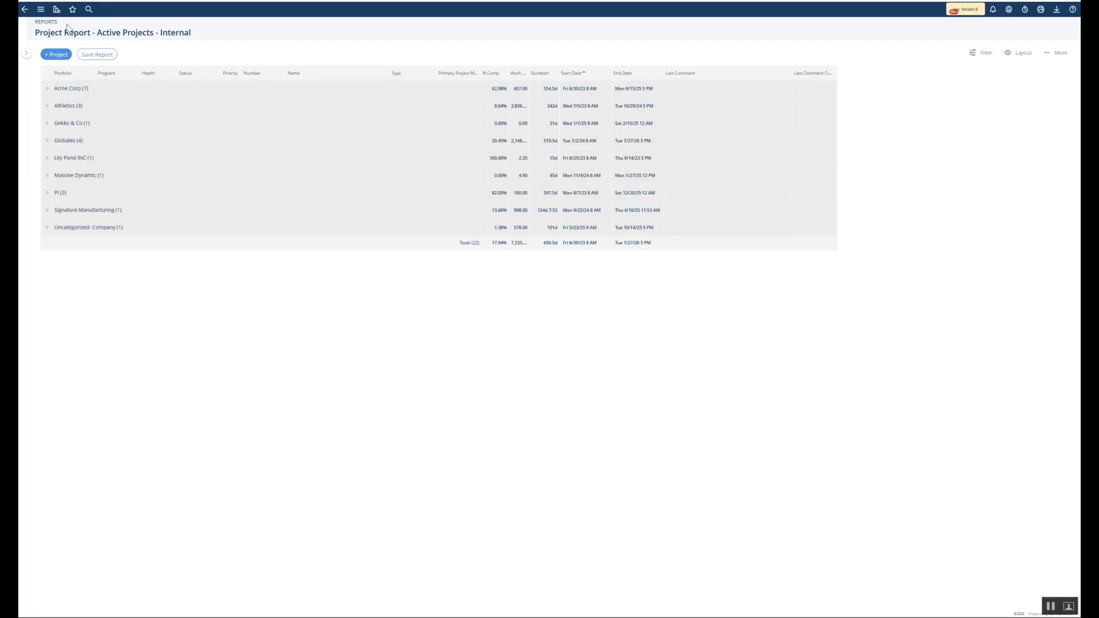
# Go to the Project Reports page listing Active Projects - Customer
pyautogui.click(57, 10)
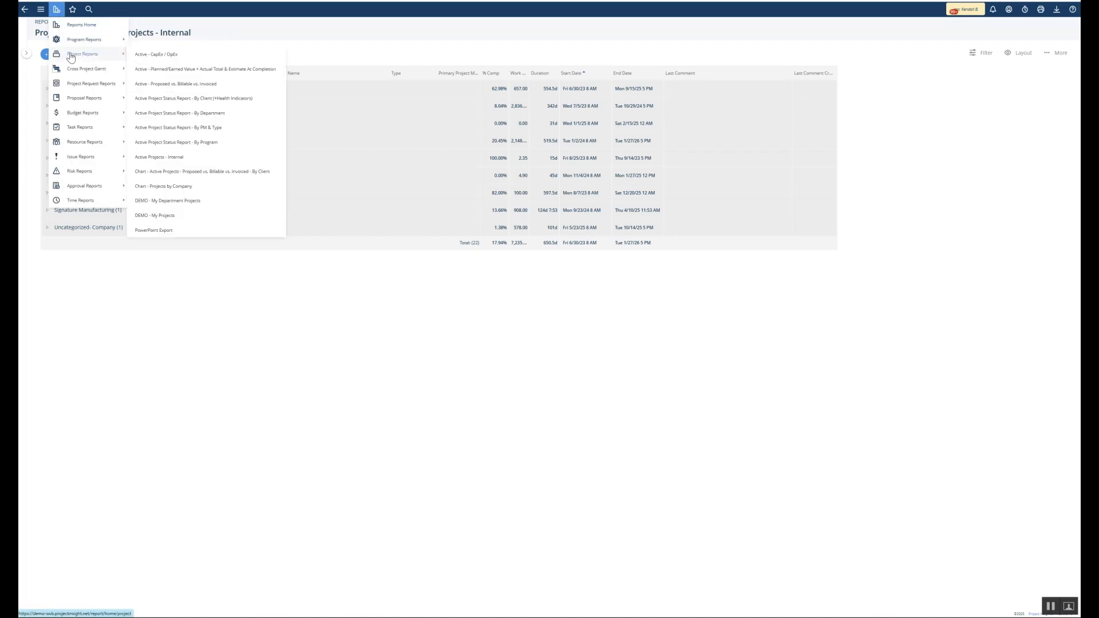
pyautogui.click(58, 13)
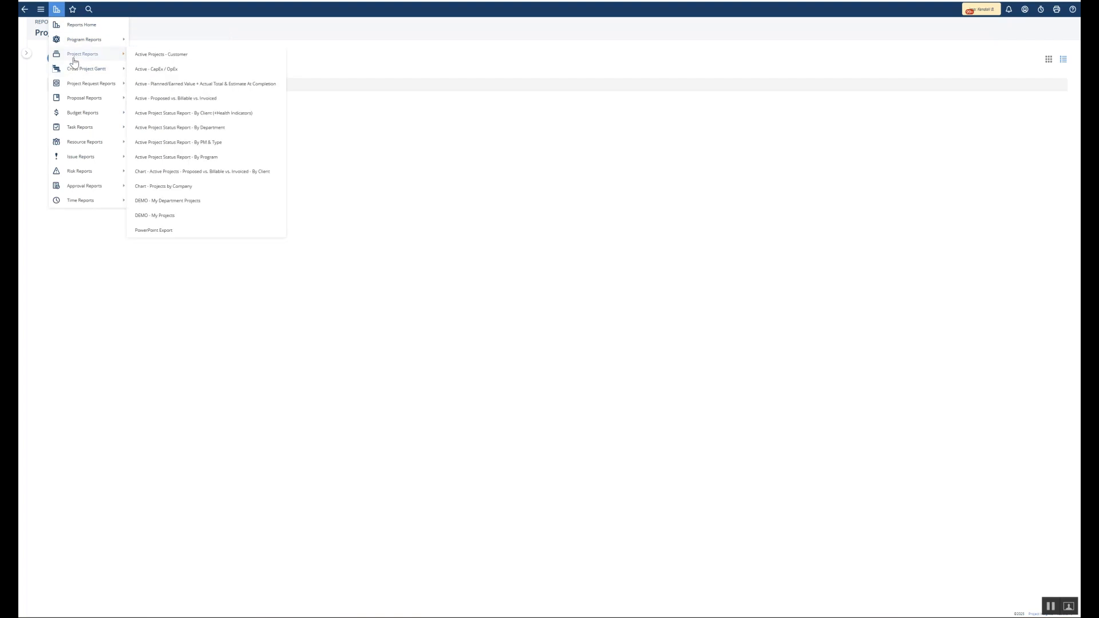
pyautogui.click(73, 57)
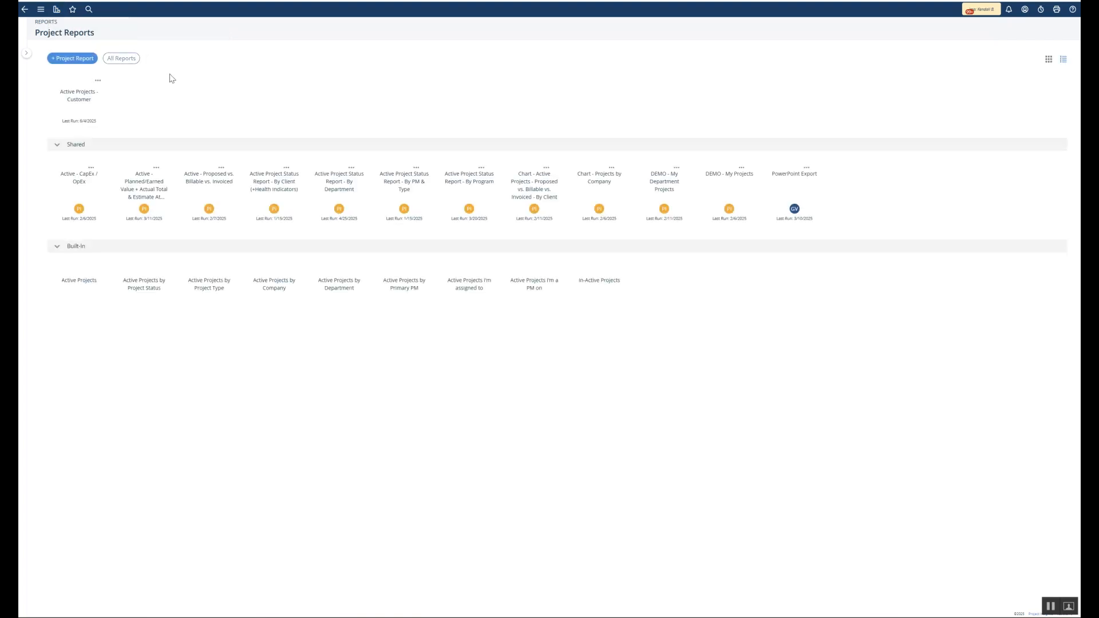
pyautogui.click(57, 10)
# Review the report owner's user roles, showing Create/Edit Reports and Project Report Viewer enabled
pyautogui.moveTo(75, 58)
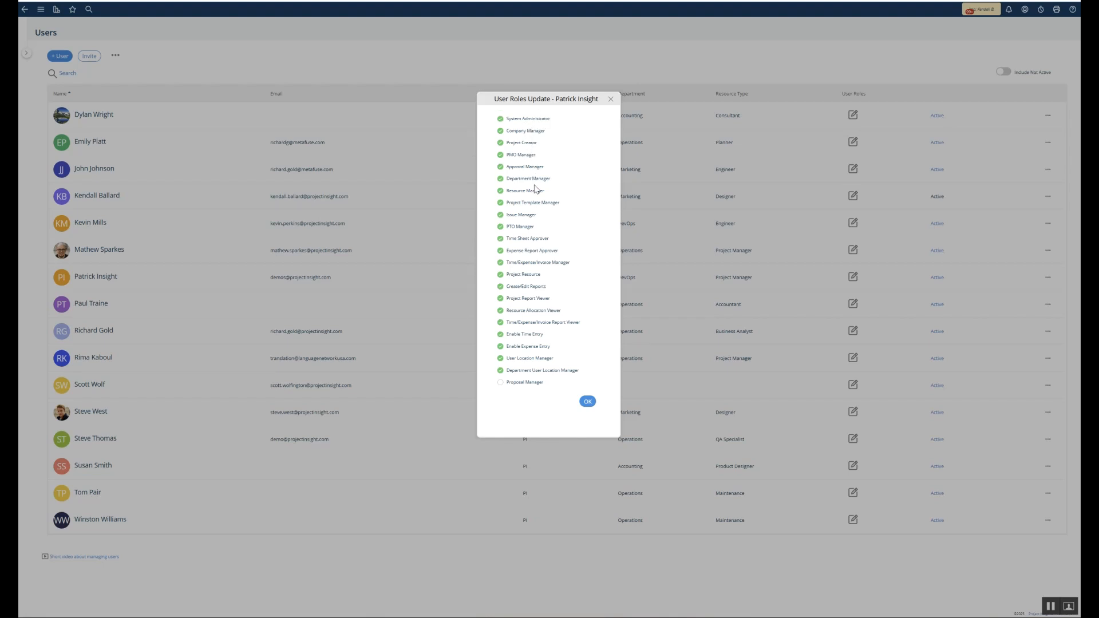
pyautogui.moveTo(531, 302)
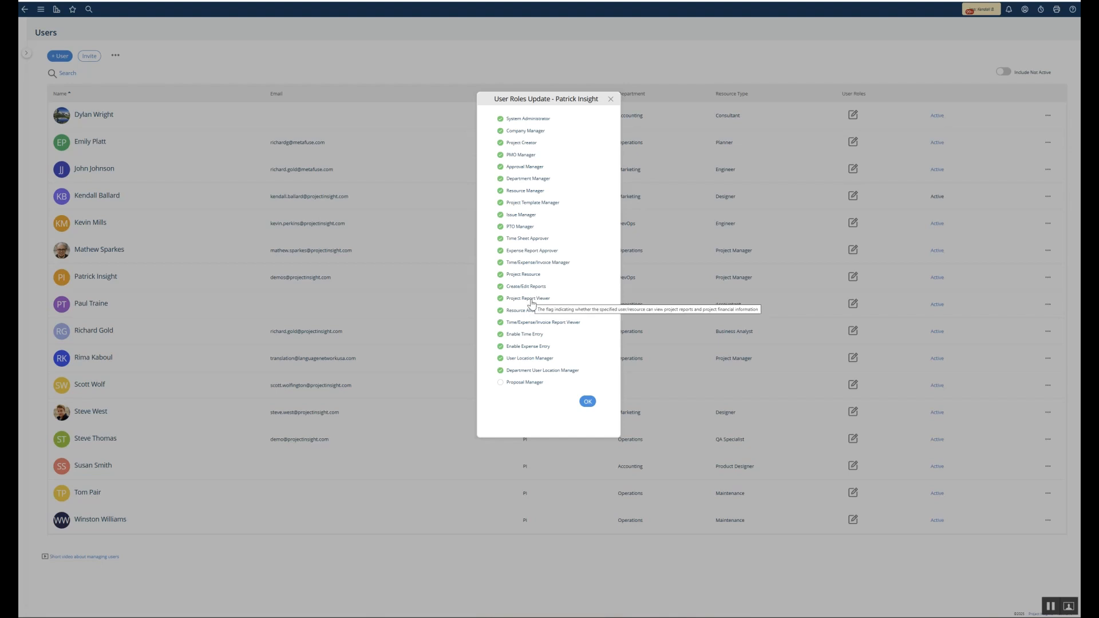